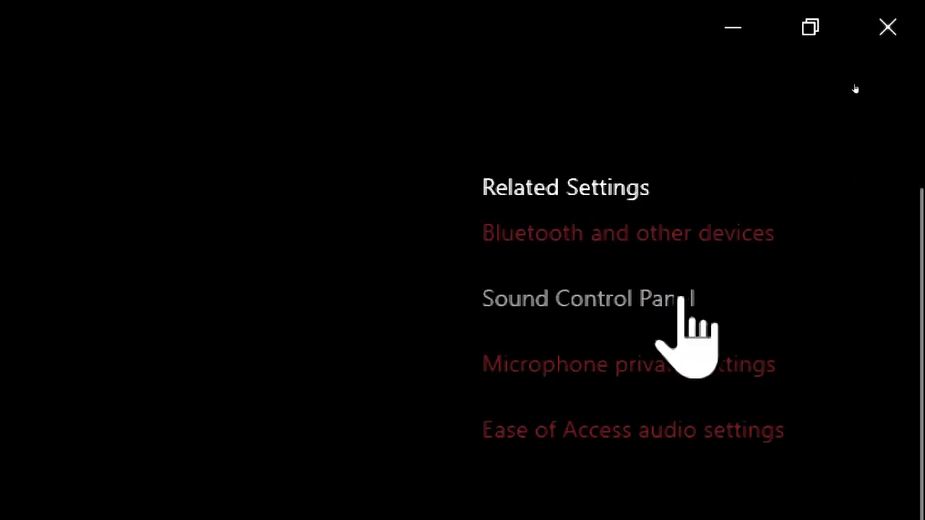
# Step: Bring up the classic Sound dialog's Recording tab listing Line In, Stereo Mix and microphones
pyautogui.click(681, 299)
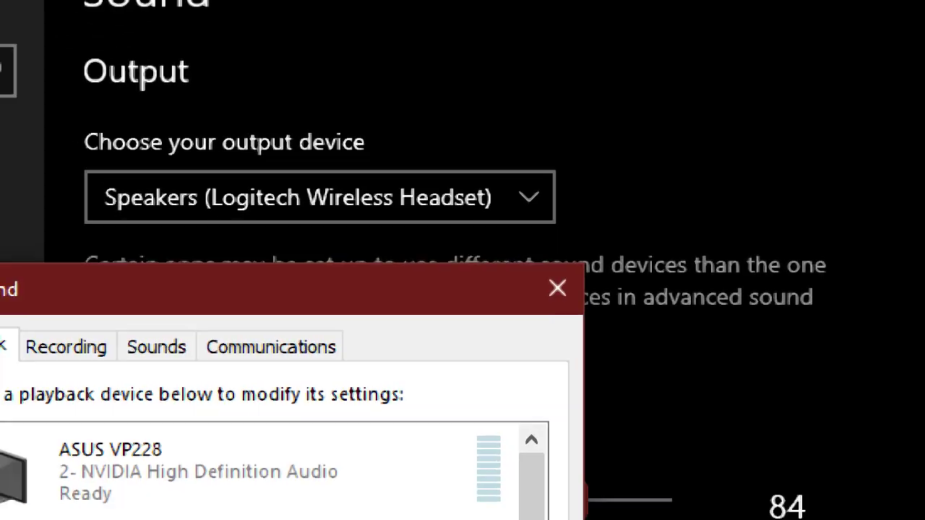
pyautogui.hotkey('ctrl', 'alt', 'i')
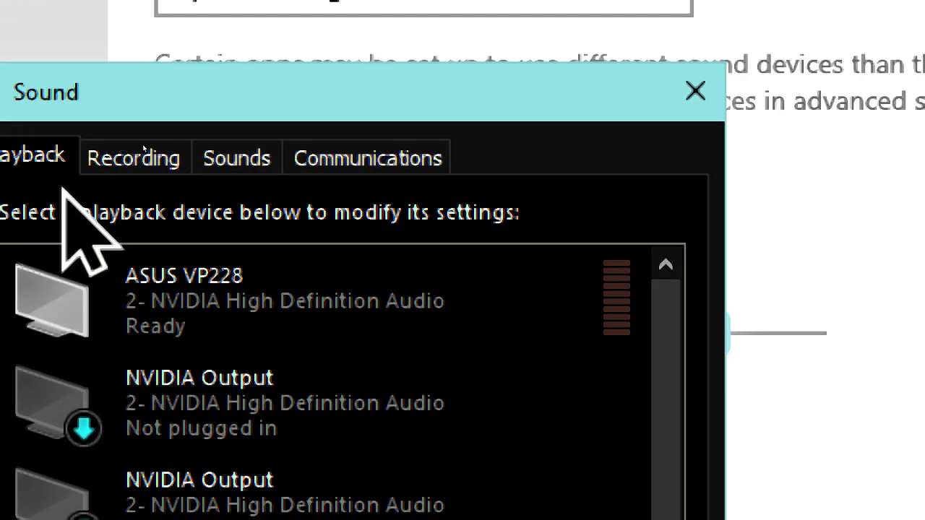
pyautogui.click(119, 160)
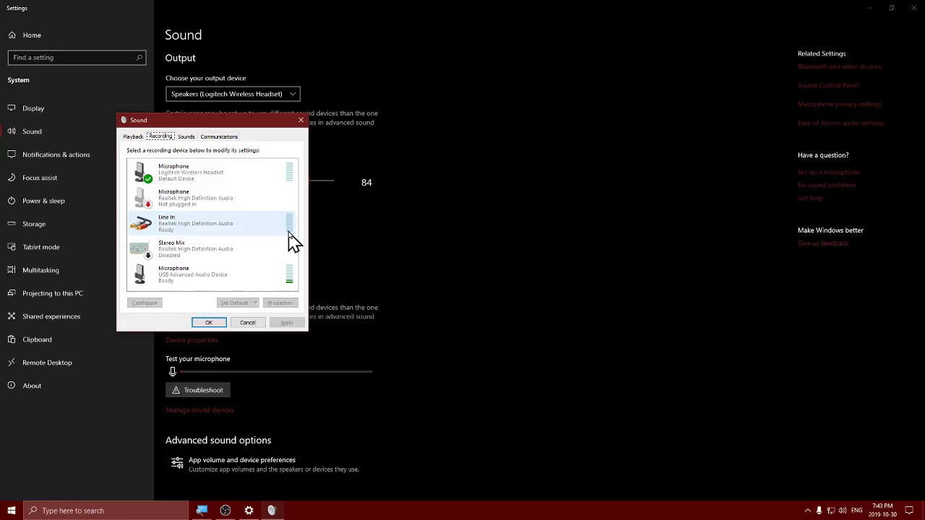
# Step: Dismiss the classic Sound dialog to return to the Settings Sound page
pyautogui.press('Escape')
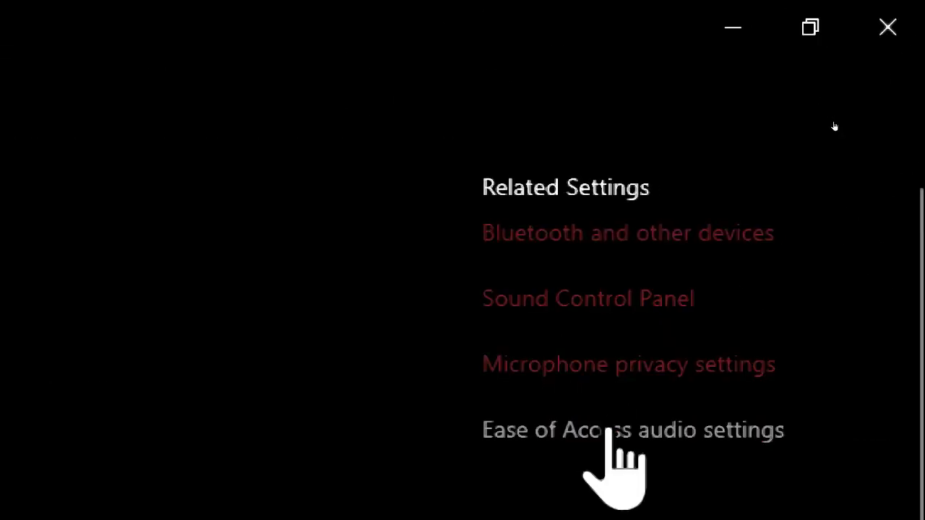
# Step: Reopen the Recording devices list and go to the Line In Properties listening options
pyautogui.click(623, 312)
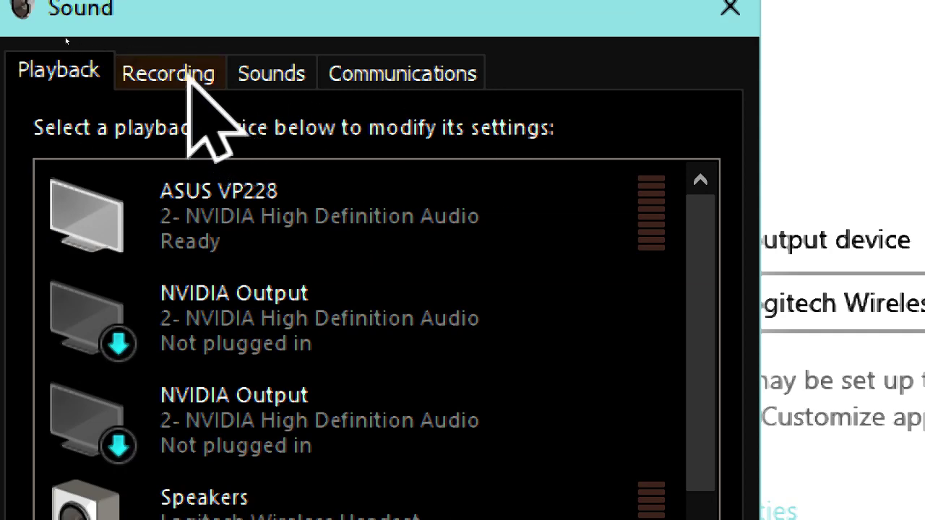
pyautogui.click(189, 72)
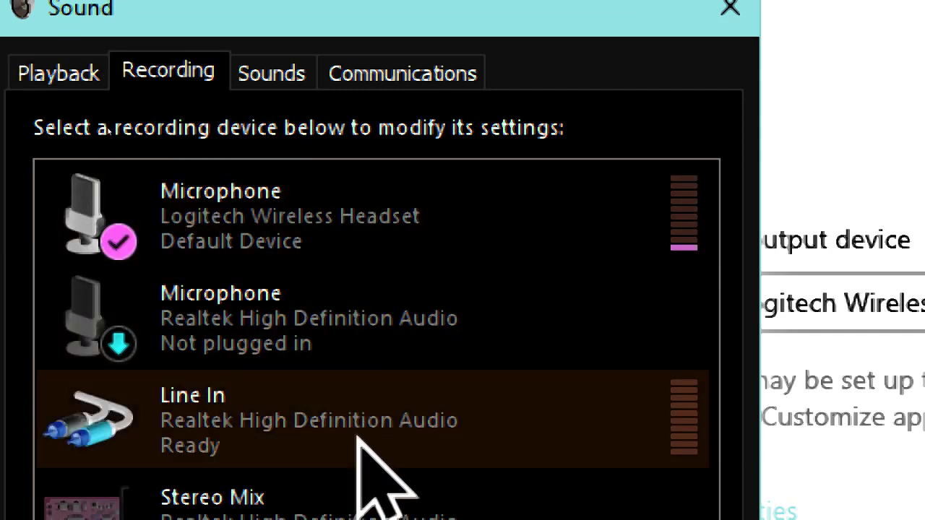
pyautogui.doubleClick(365, 437)
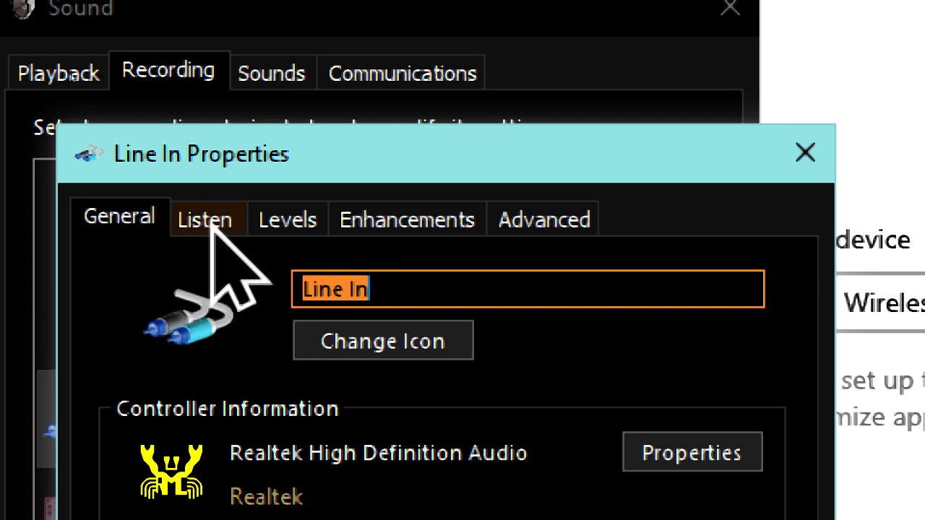
pyautogui.click(210, 228)
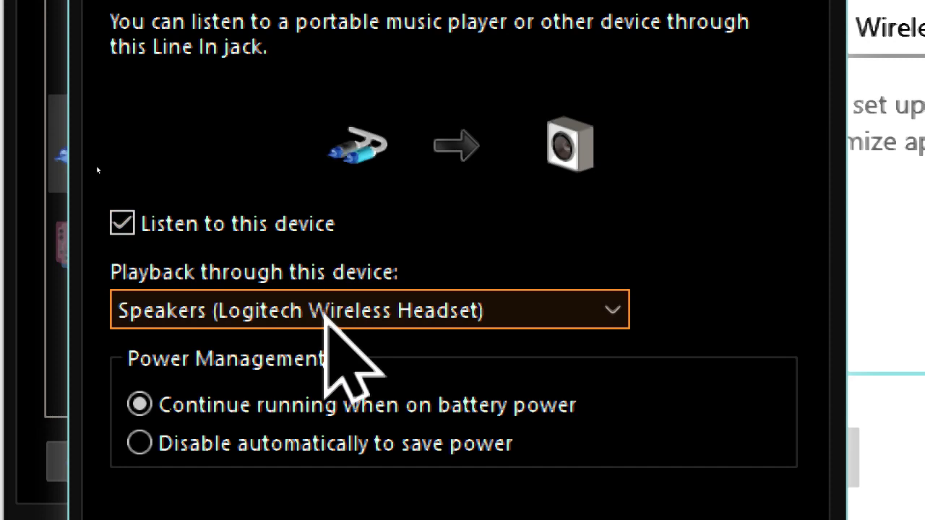
# Step: Keep Speakers (Logitech Wireless Headset) for Line In playback, save, and close both sound windows
pyautogui.click(327, 318)
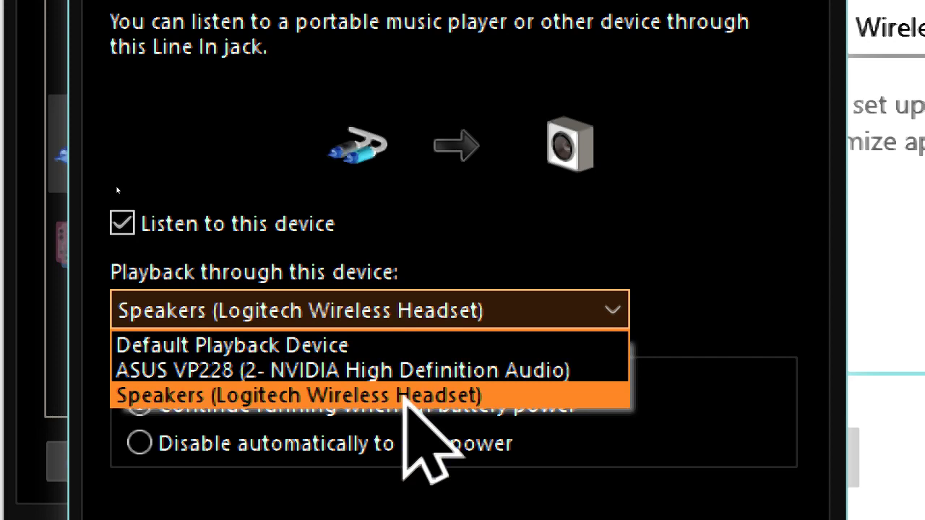
pyautogui.click(422, 396)
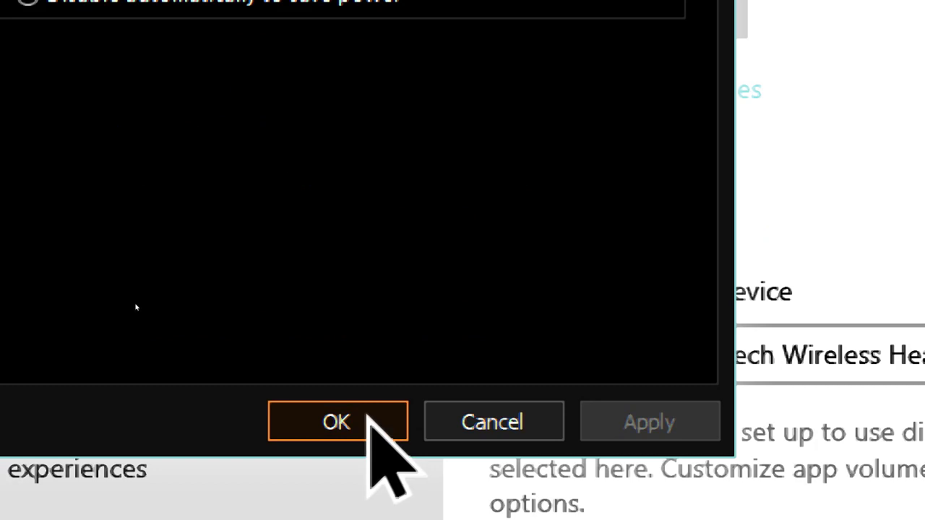
pyautogui.click(368, 419)
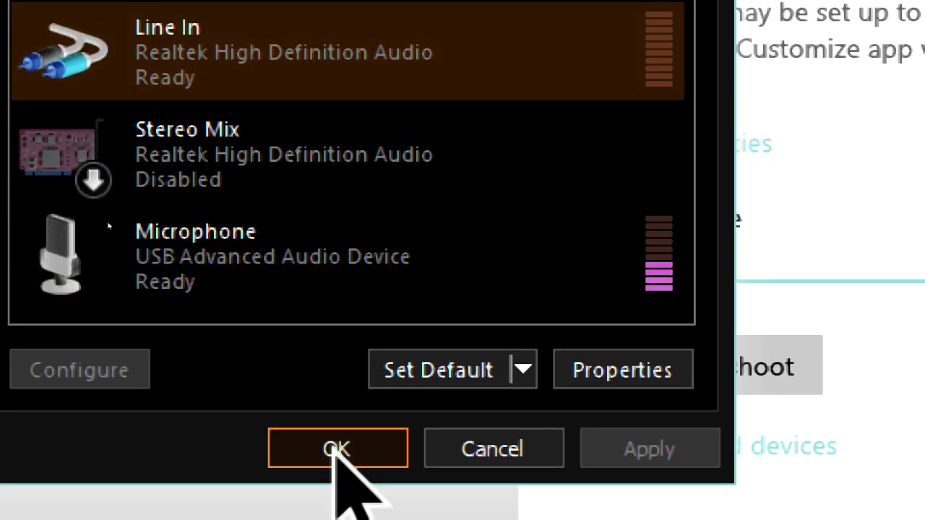
pyautogui.click(333, 460)
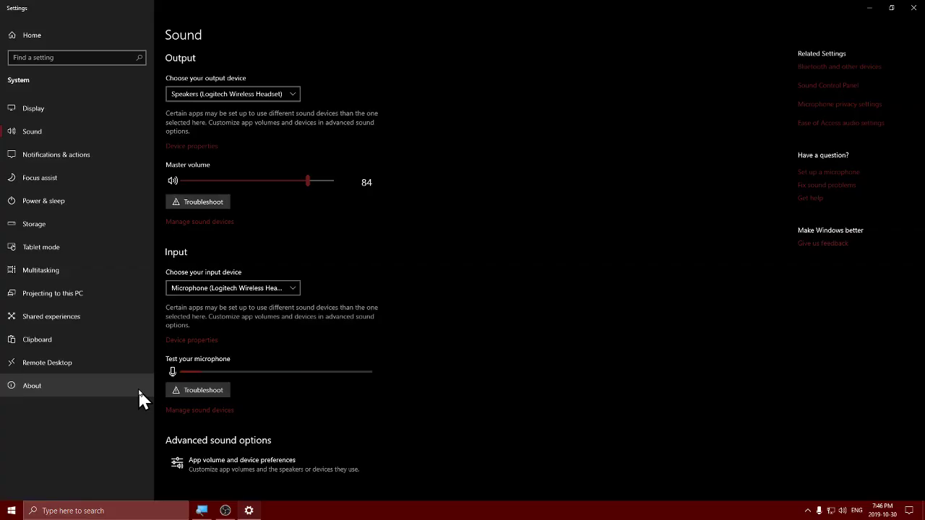
# Step: Launch Google Chrome, go to YouTube and search for 'osfirsttimer'
pyautogui.press('super')
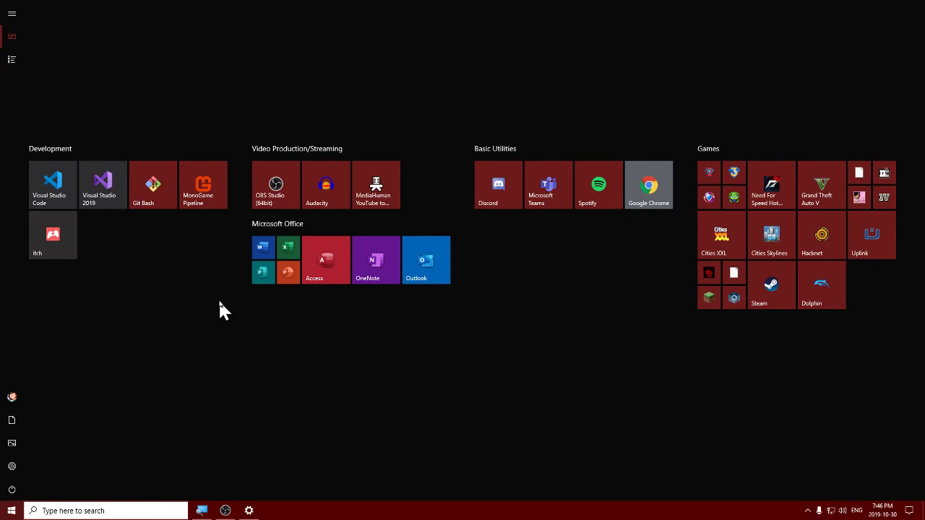
pyautogui.click(640, 207)
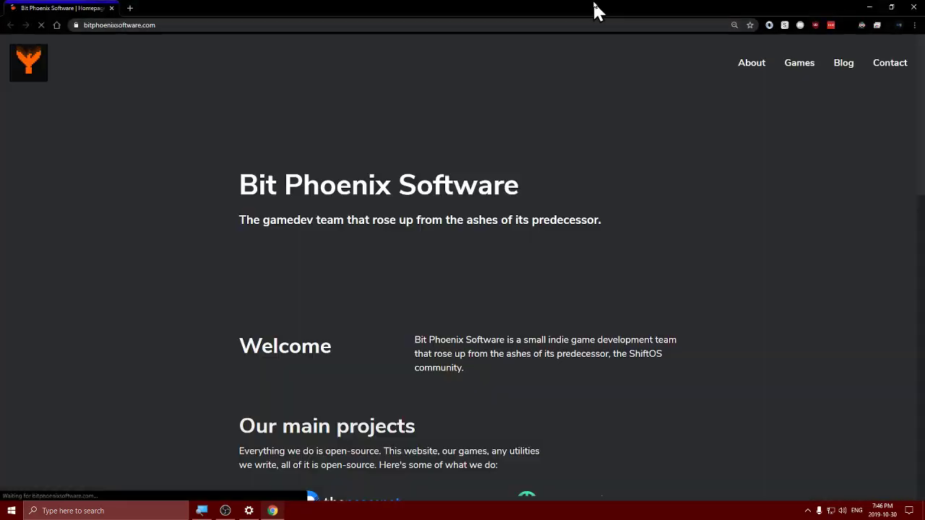
pyautogui.click(588, 25)
pyautogui.write('y')
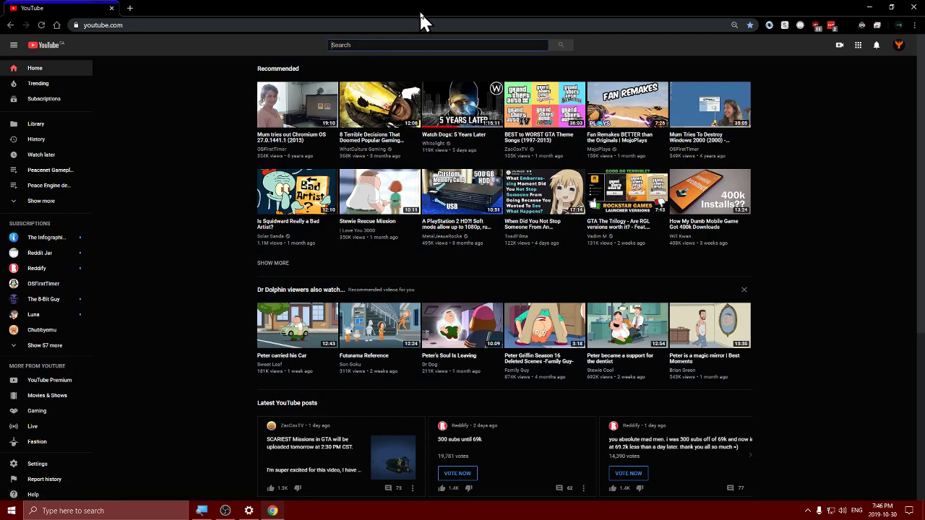
pyautogui.write('osfirs')
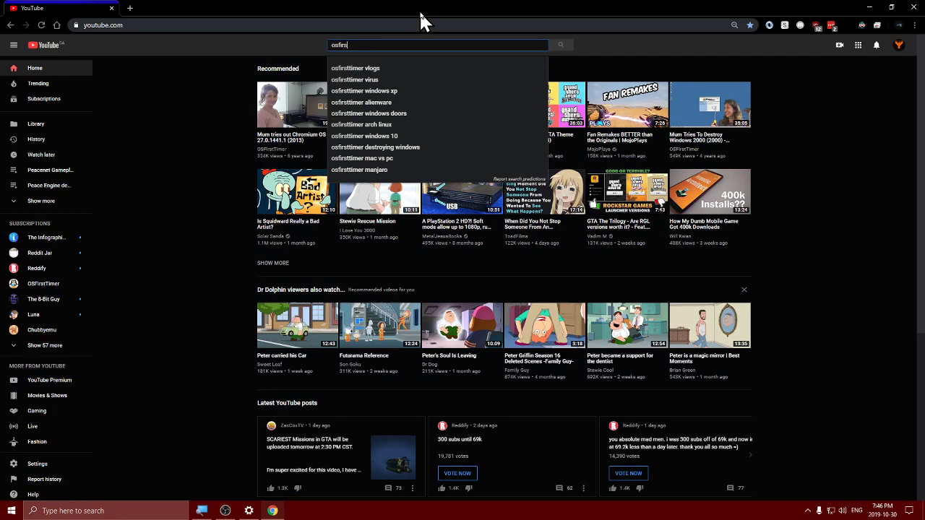
pyautogui.write('ttimer')
pyautogui.press('Return')
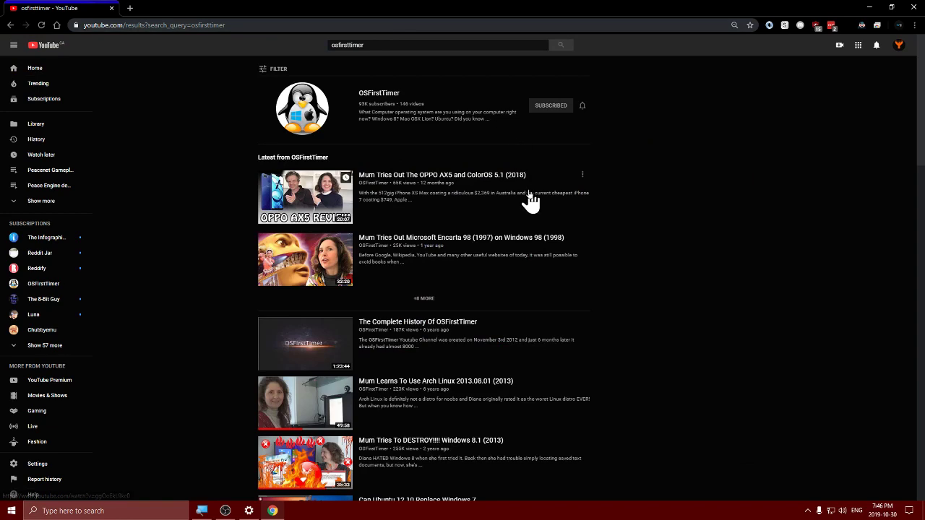
# Step: Turn down the volume on the fullscreen 'Mum Tries Out The OPPO AX5' video
pyautogui.moveTo(535, 209)
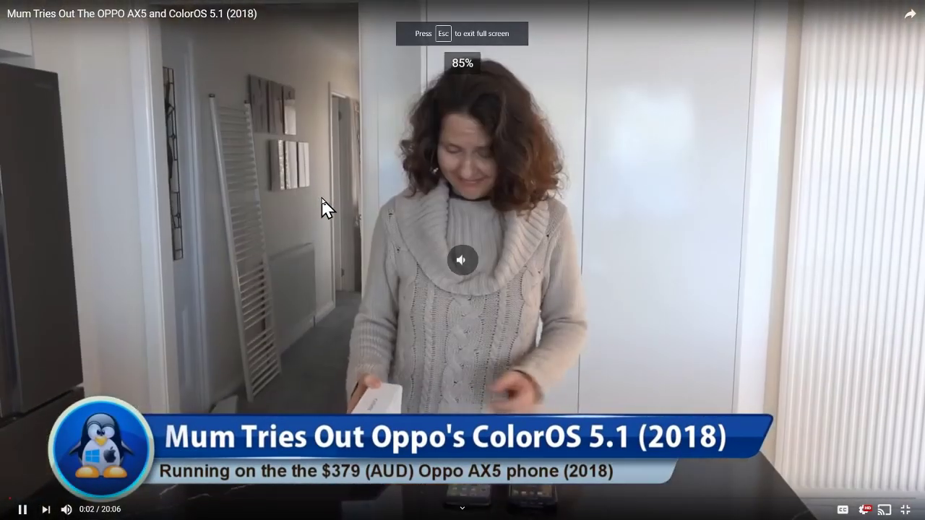
pyautogui.press('Down')
pyautogui.press('Down')
pyautogui.press('Down')
pyautogui.press('Down')
pyautogui.press('Down')
pyautogui.press('Down')
pyautogui.press('Down')
pyautogui.press('Down')
pyautogui.press('Down')
pyautogui.press('Down')
pyautogui.press('Down')
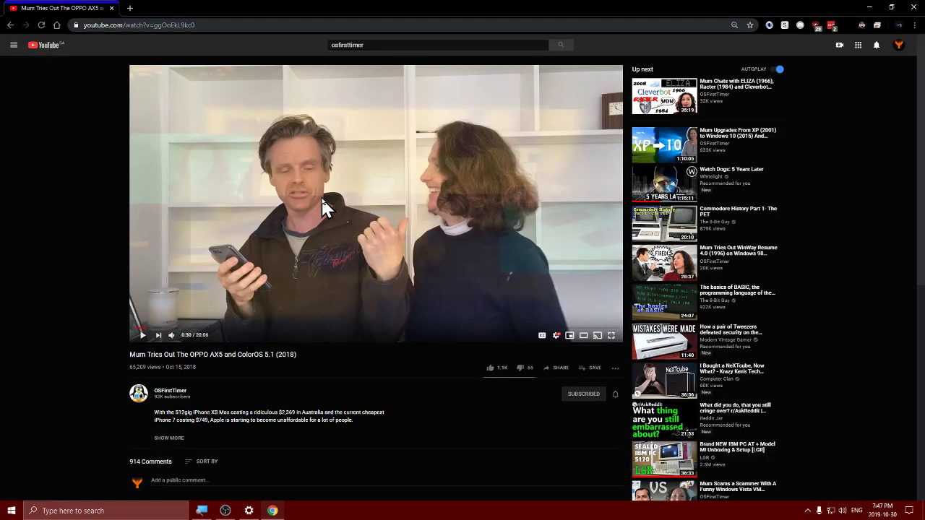
# Step: Replace the YouTube search with 'anders enger jensen troubled hearts' and run it
pyautogui.click(321, 199)
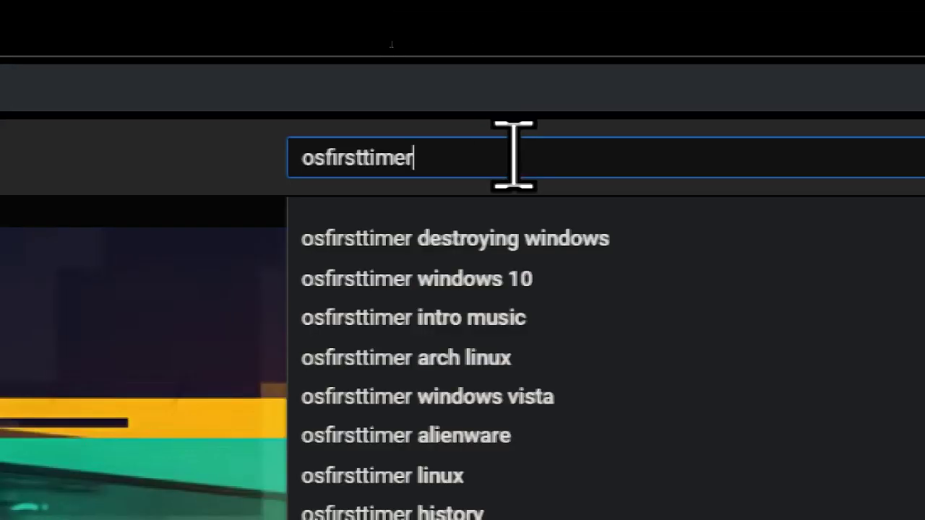
pyautogui.hotkey('ctrl', 'a')
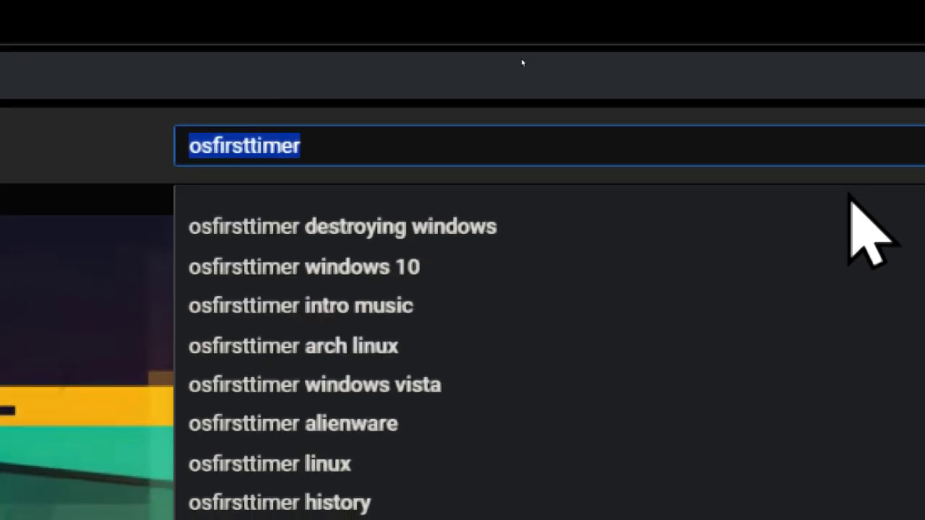
pyautogui.press('BackSpace')
pyautogui.write('a')
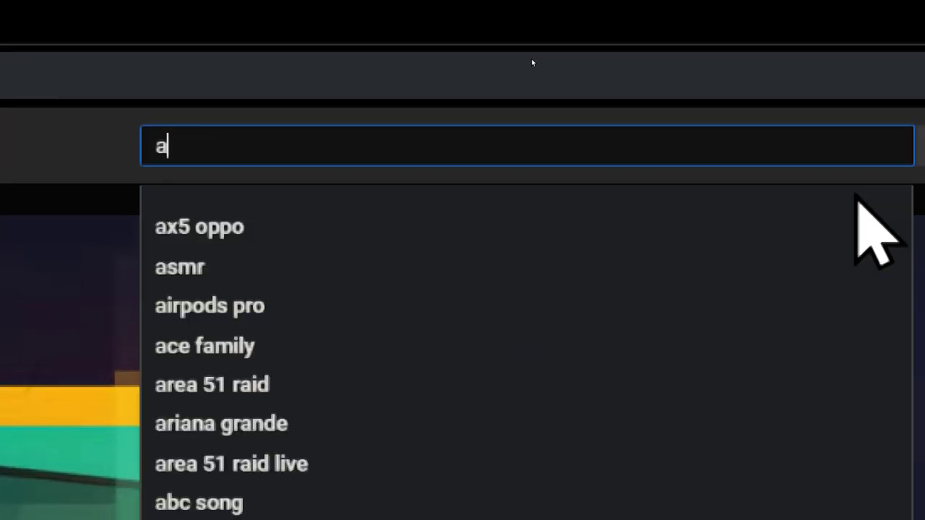
pyautogui.write('nders enger jensen ')
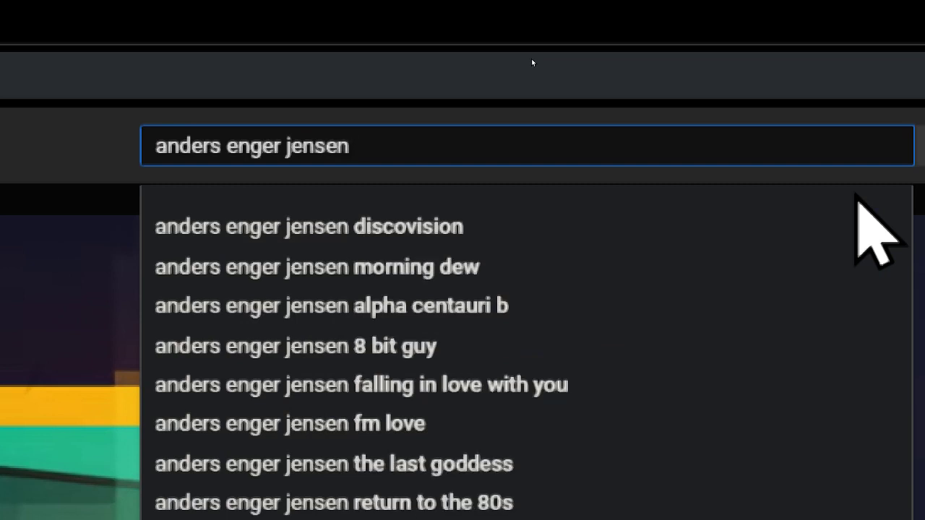
pyautogui.write('troubled h')
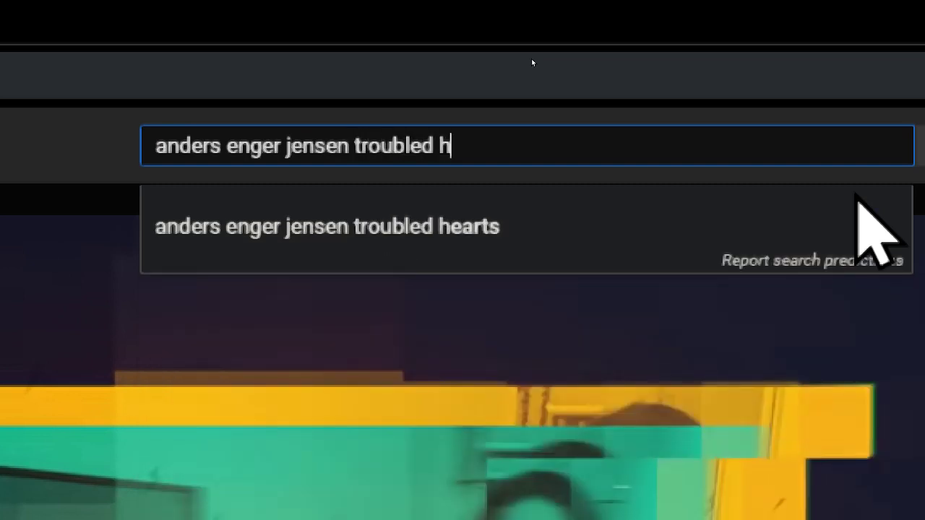
pyautogui.write('earts')
pyautogui.press('Return')
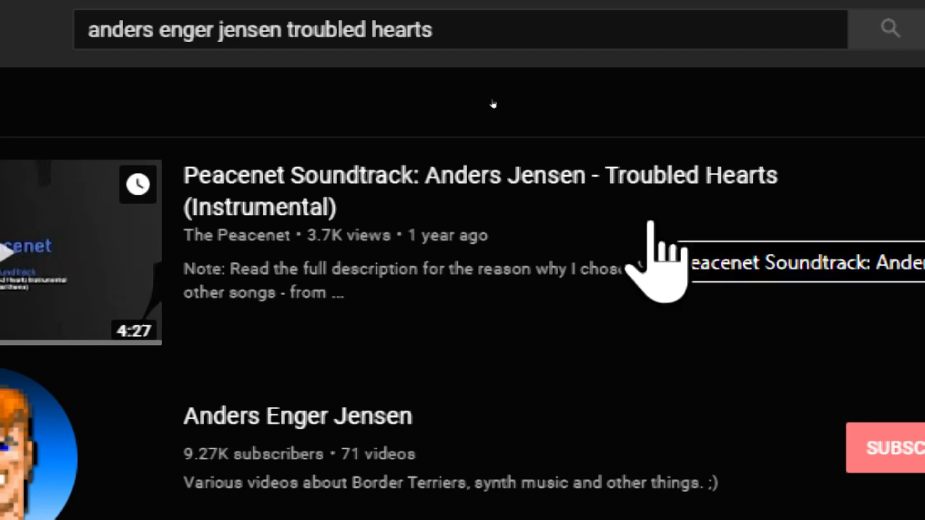
# Step: Play the Peacenet Soundtrack Troubled Hearts instrumental, then launch Visual Studio 2019
pyautogui.click(614, 187)
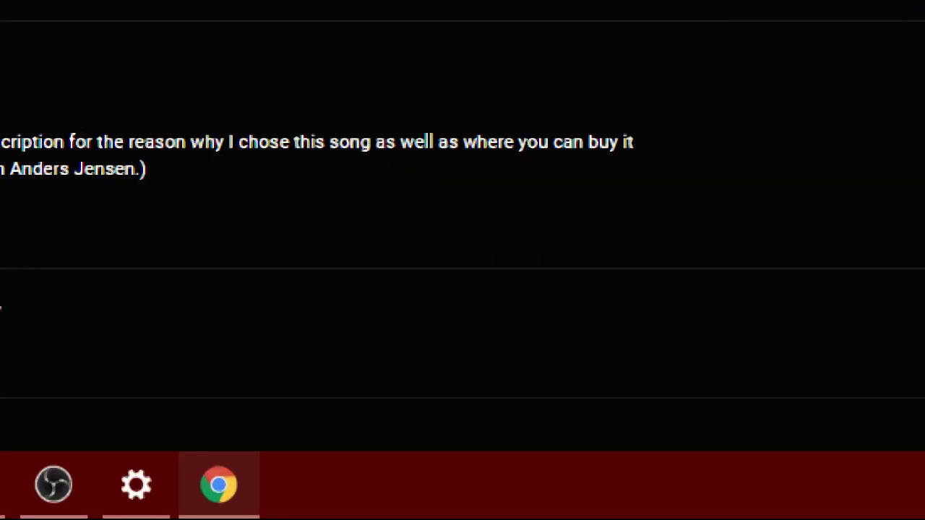
pyautogui.press('super')
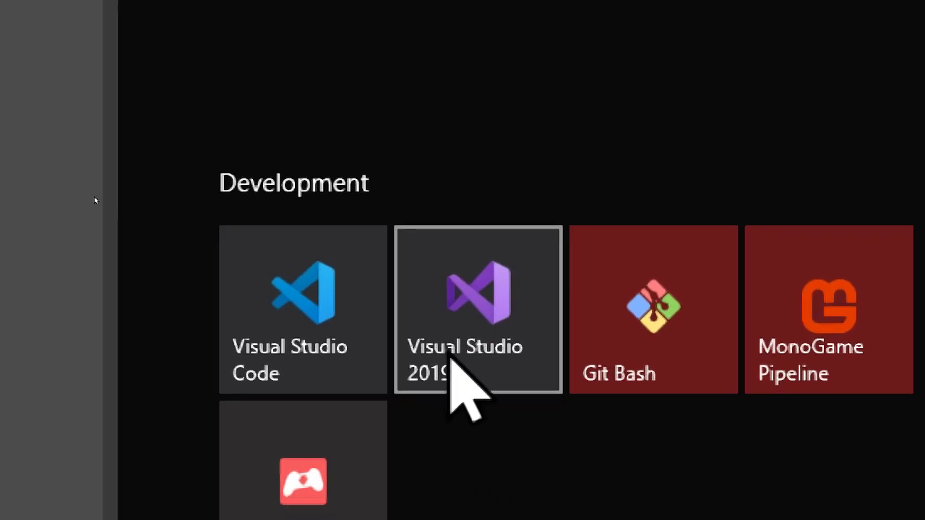
pyautogui.click(463, 383)
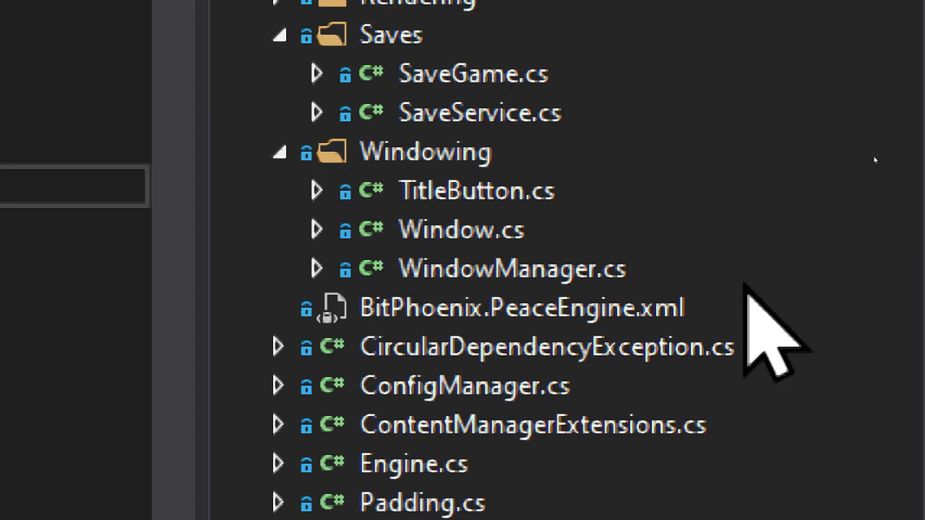
# Step: Scroll through Solution Explorer to review PeaceEngine files like Screen.cs and Service.cs
pyautogui.scroll(1, 747, 289)
pyautogui.scroll(-2, 747, 293)
pyautogui.scroll(2, 747, 299)
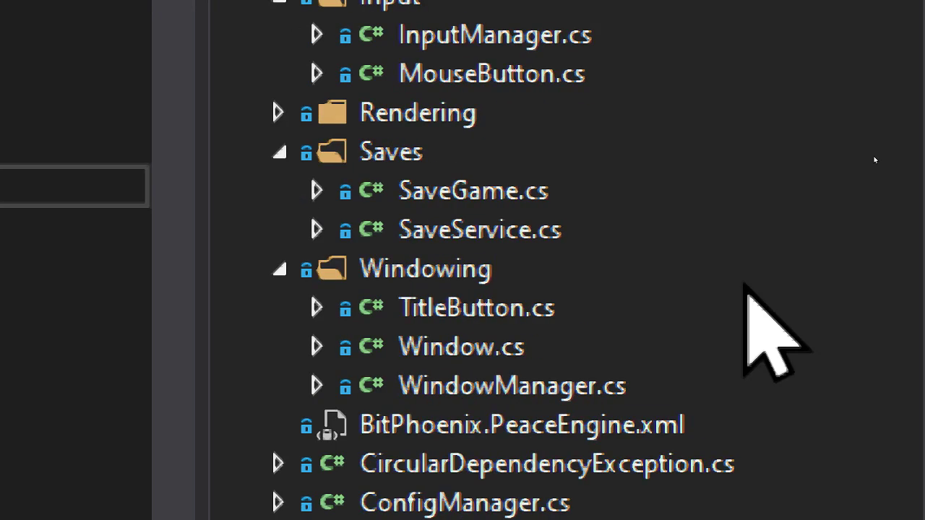
pyautogui.scroll(3, 773, 333)
pyautogui.scroll(-6, 773, 332)
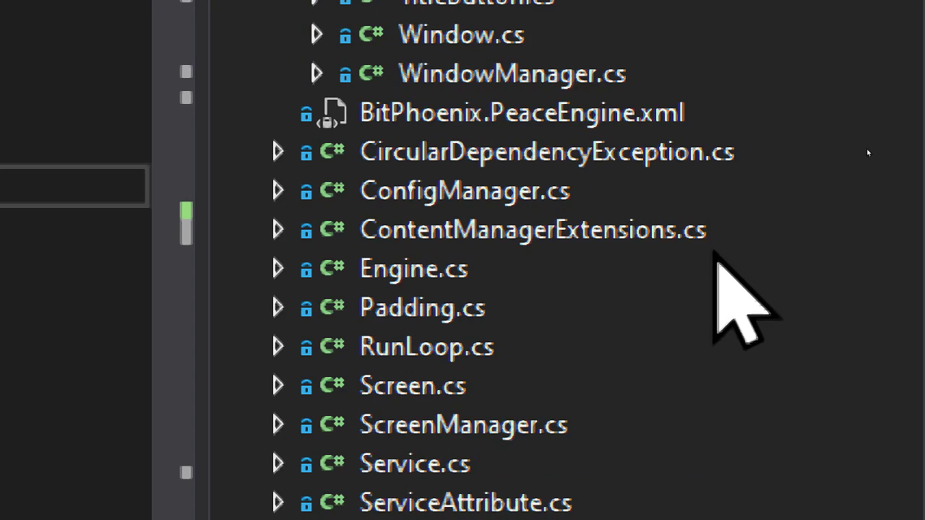
# Step: Open Engine.cs in the code editor to view its NewObject<T>() method
pyautogui.doubleClick(715, 270)
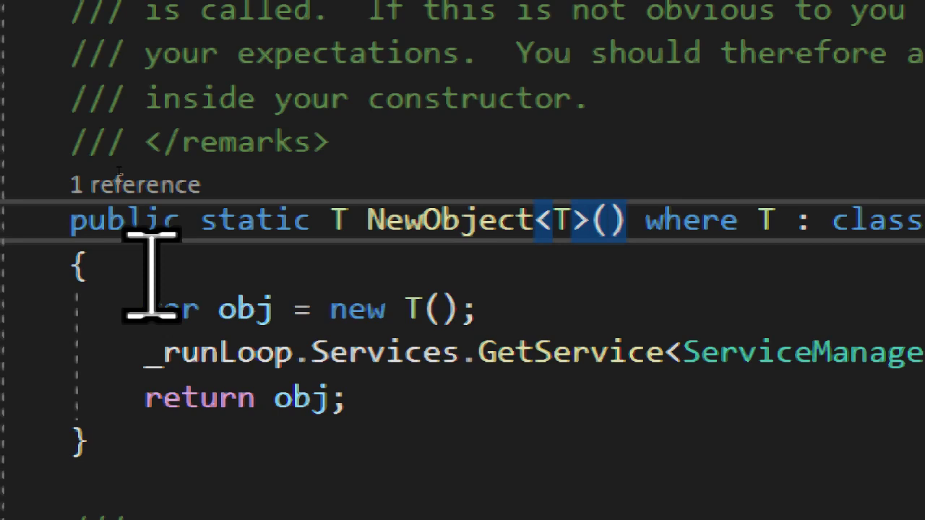
pyautogui.click(152, 274)
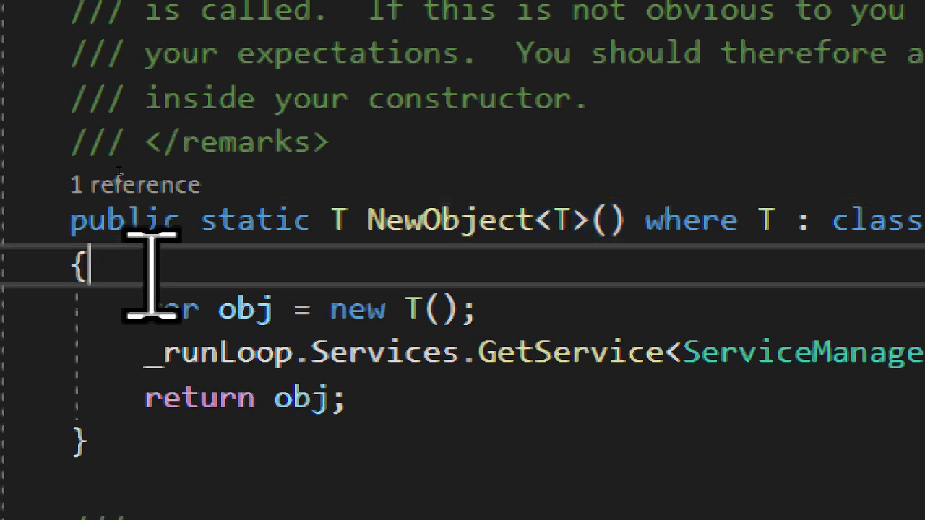